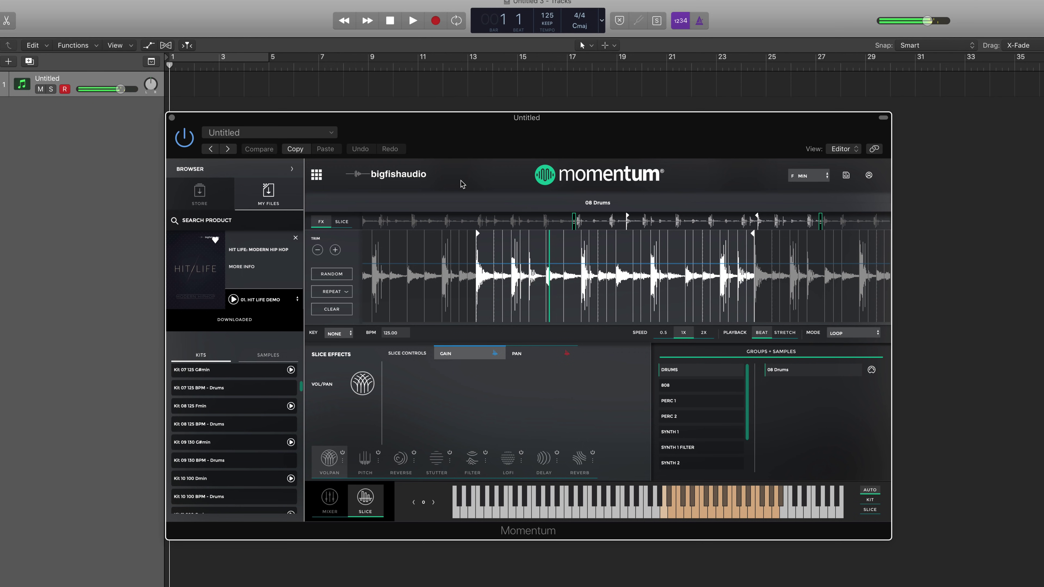
# Make Pitch the active slice effect, paint it on two kick slices, then erase both
pyautogui.click(337, 495)
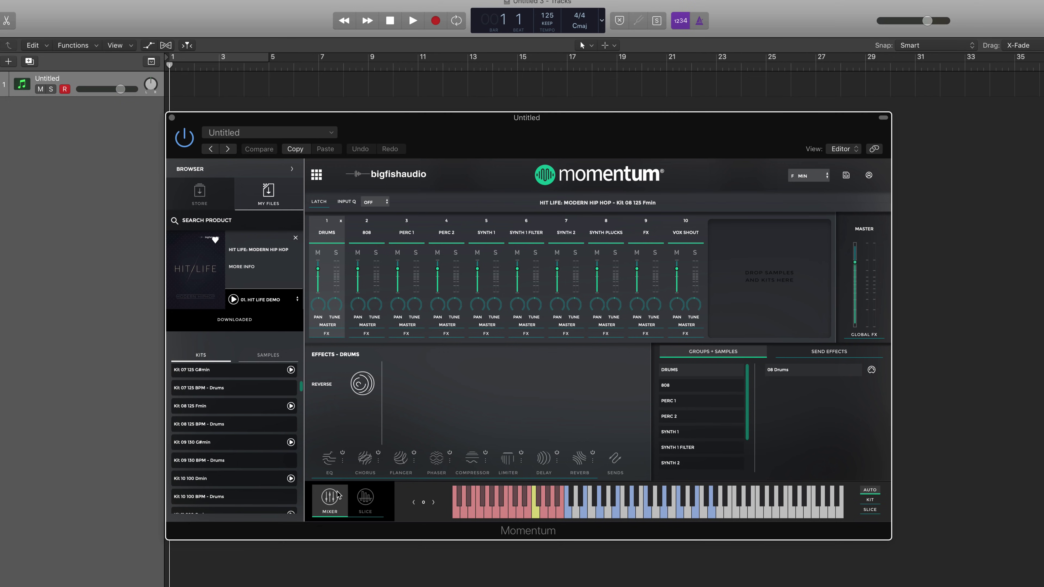
pyautogui.click(361, 500)
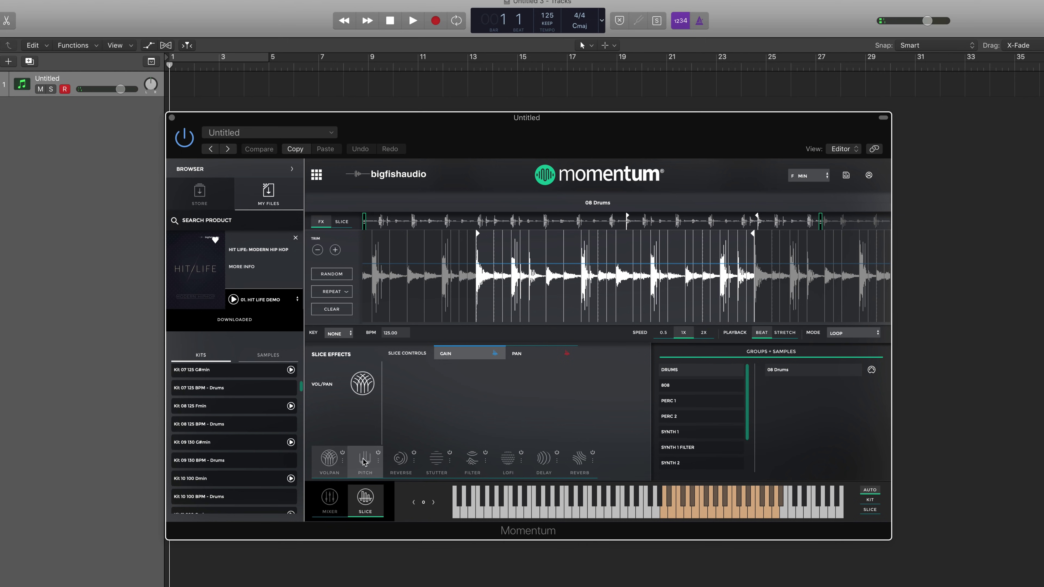
pyautogui.click(377, 456)
pyautogui.click(486, 303)
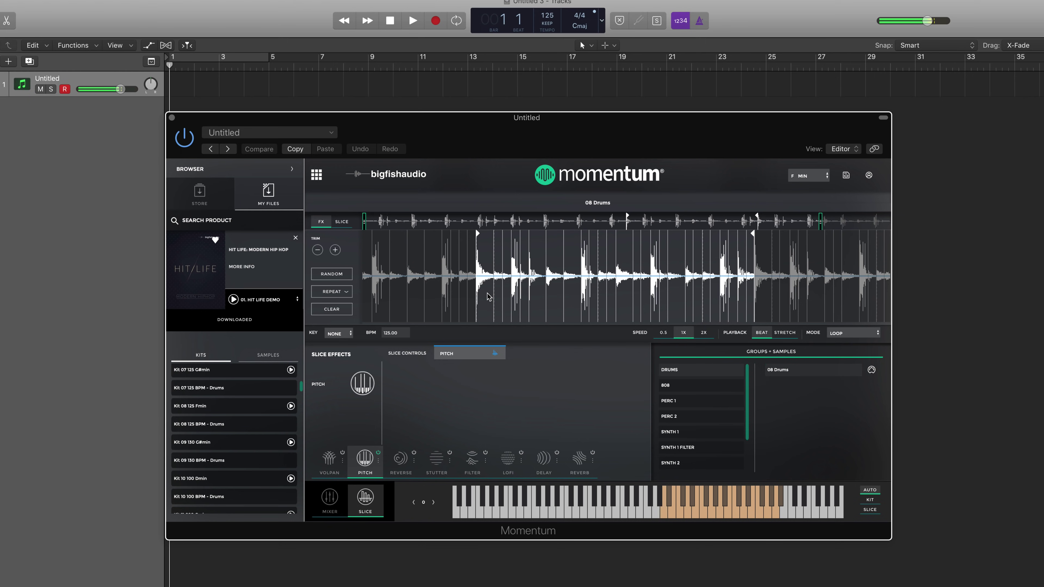
pyautogui.moveTo(485, 304)
pyautogui.mouseDown()
pyautogui.moveTo(488, 311)
pyautogui.moveTo(536, 291)
pyautogui.moveTo(535, 311)
pyautogui.moveTo(587, 307)
pyautogui.moveTo(586, 279)
pyautogui.mouseUp()
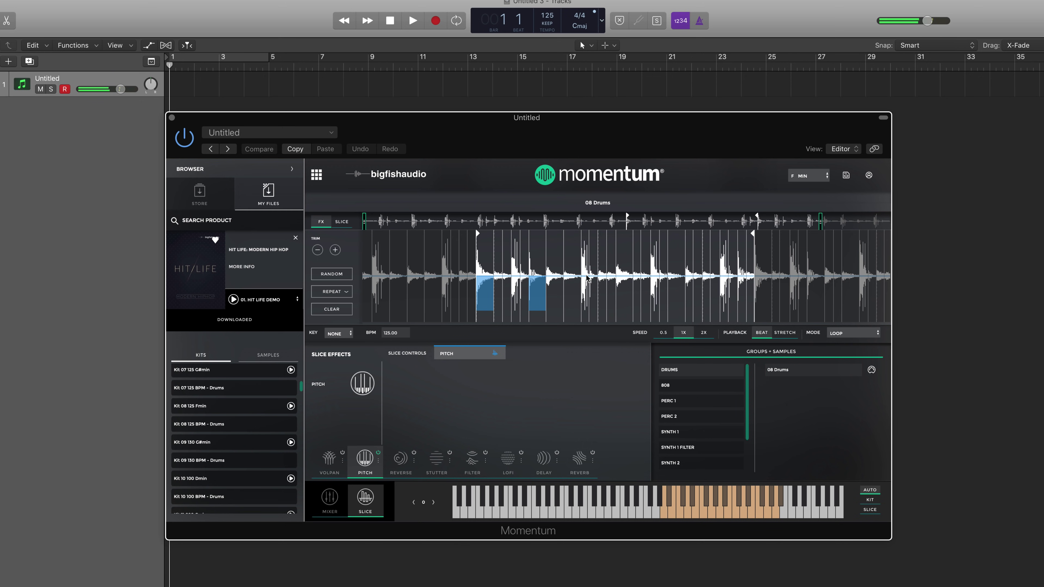
pyautogui.click(535, 278)
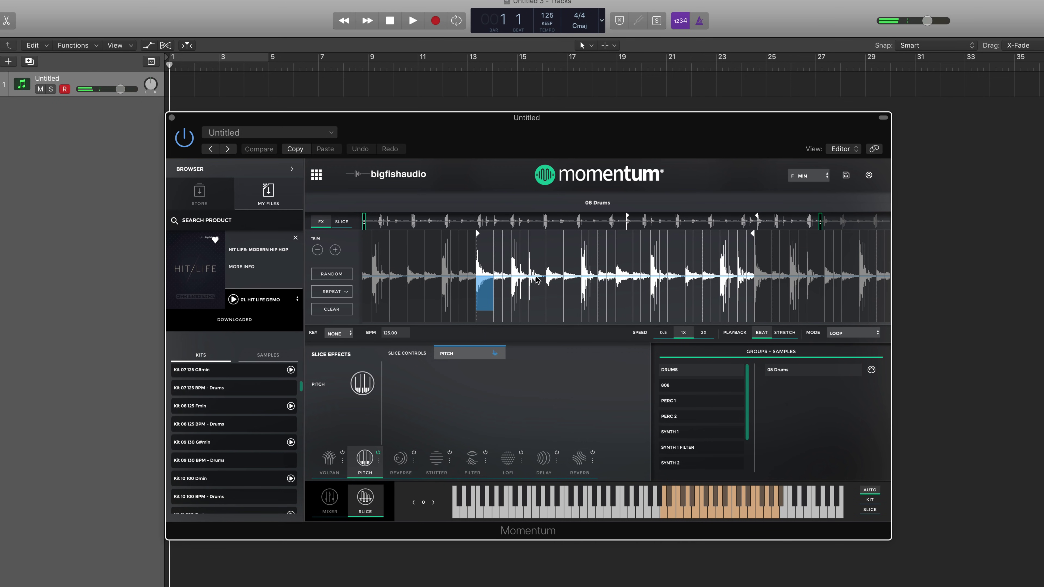
pyautogui.click(480, 278)
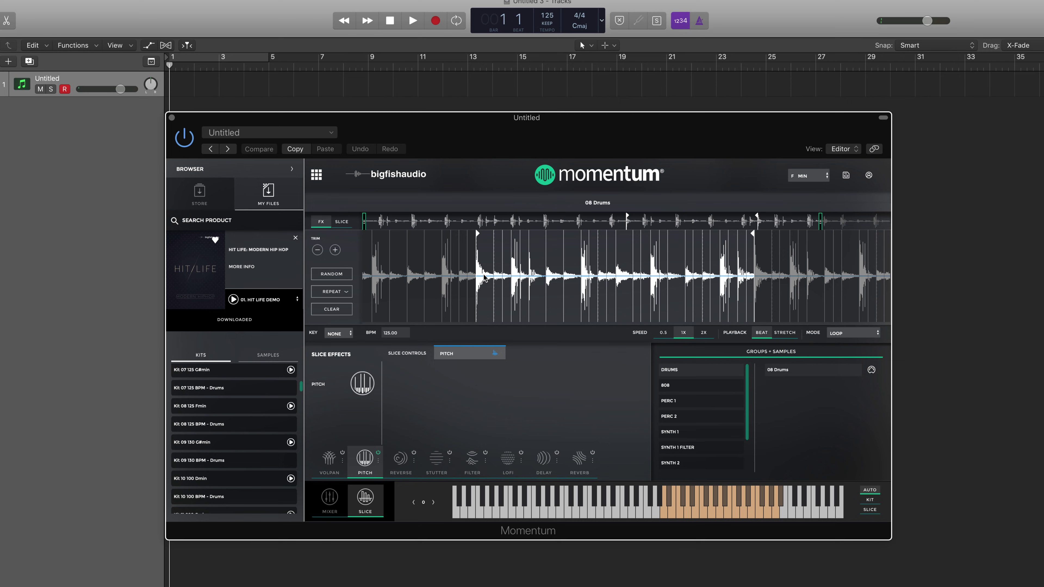
# Swap the Pitch slot for Sub Bass and paint it onto all four kick slices
pyautogui.click(377, 462)
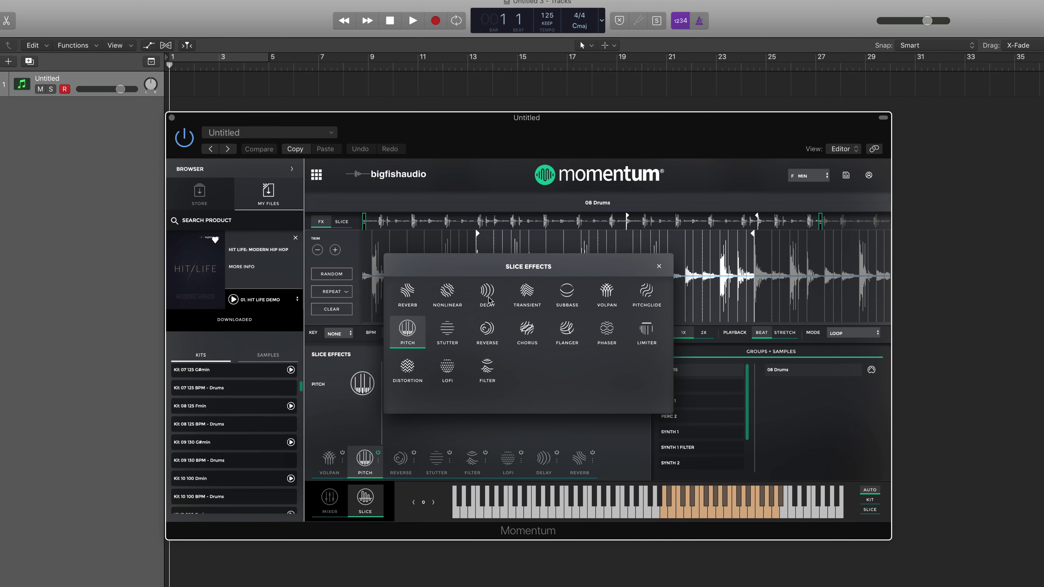
pyautogui.click(569, 293)
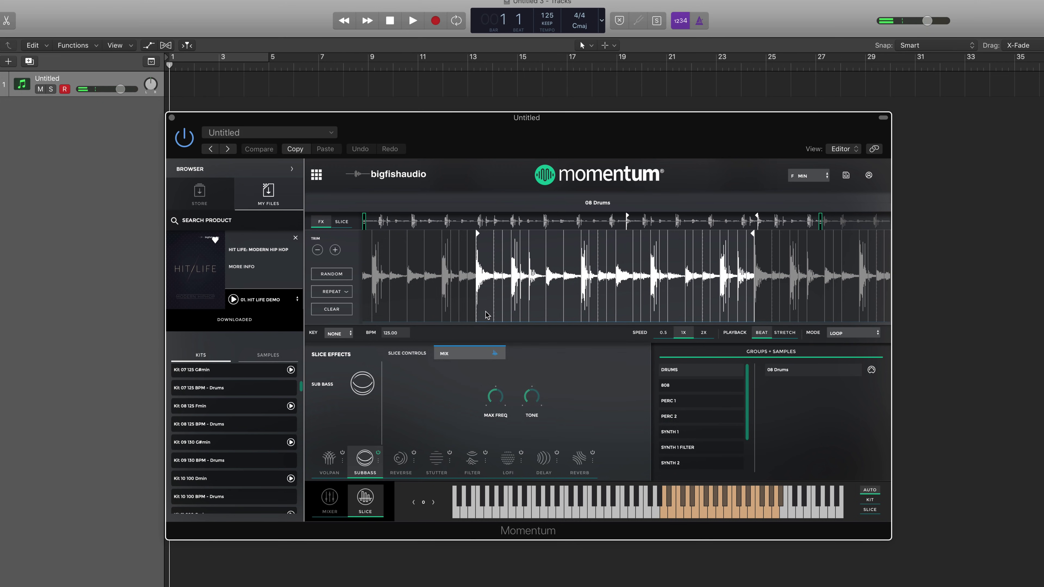
pyautogui.click(486, 316)
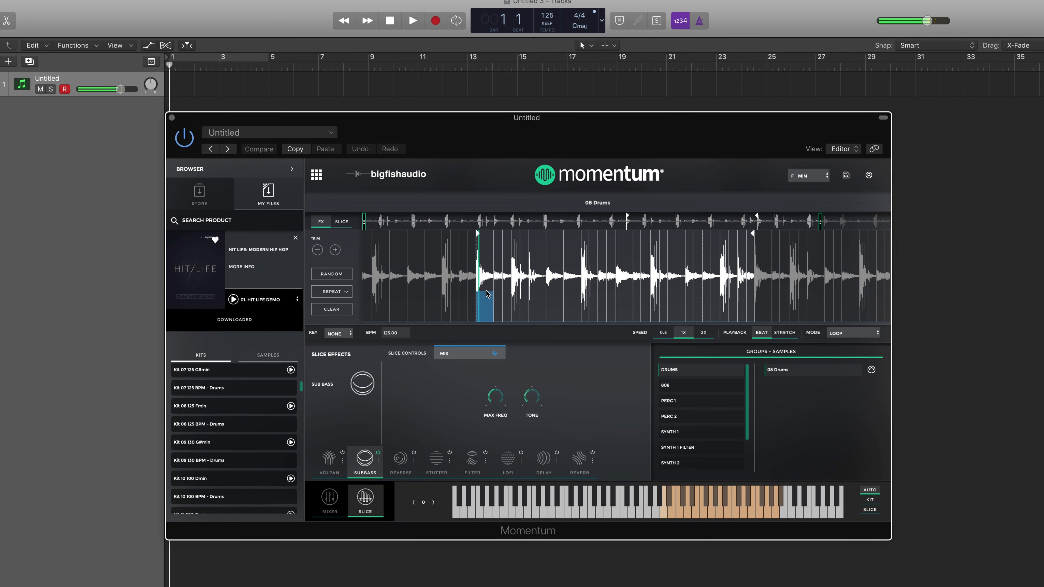
pyautogui.click(536, 291)
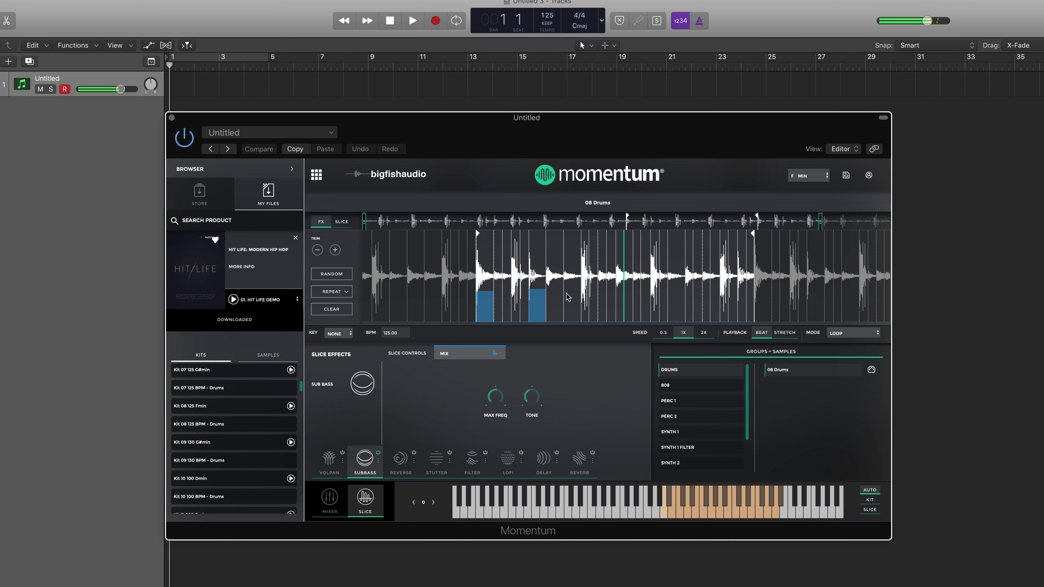
pyautogui.click(587, 292)
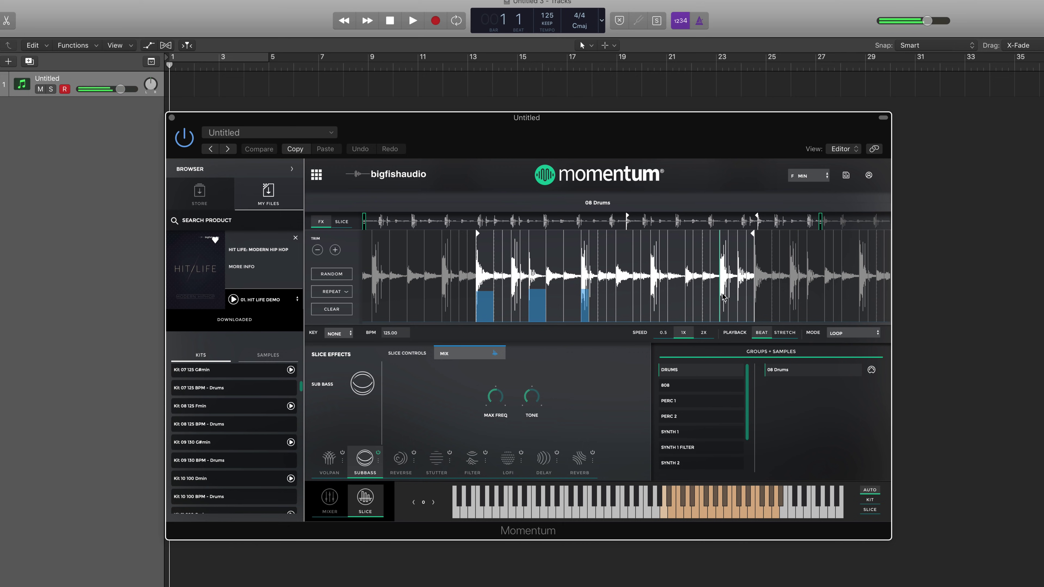
pyautogui.click(742, 291)
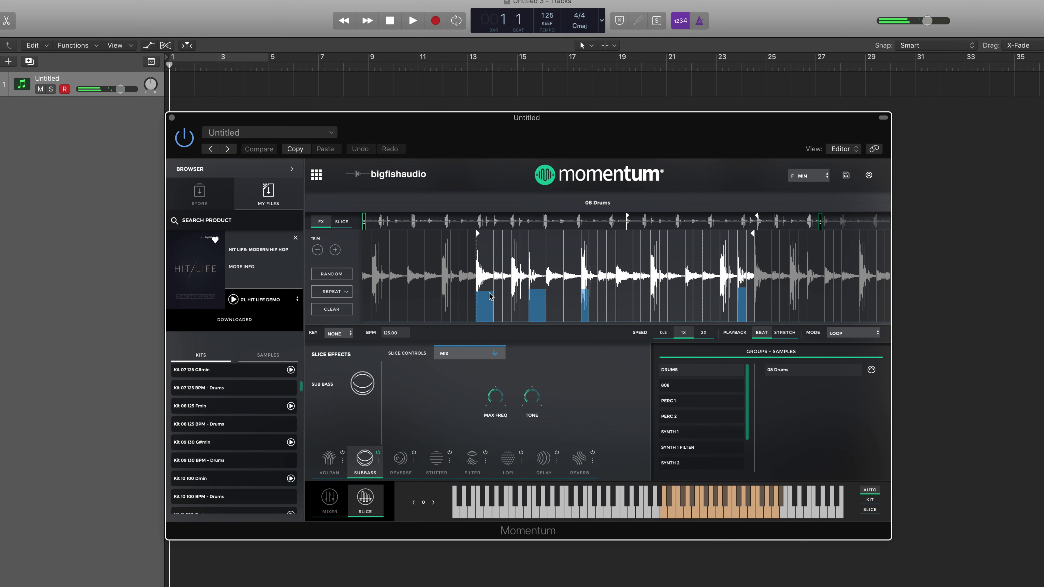
pyautogui.click(329, 497)
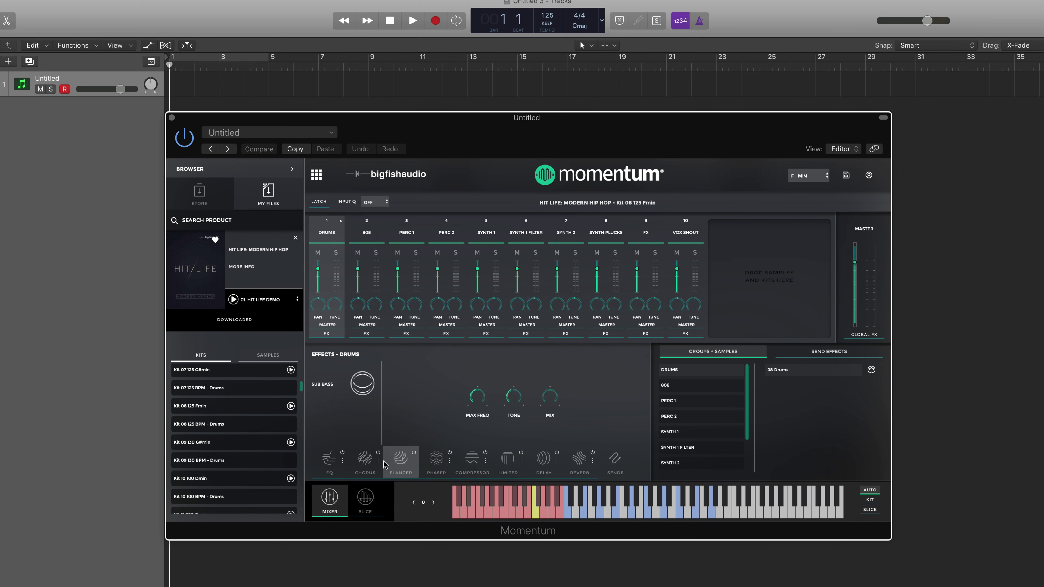
pyautogui.click(364, 499)
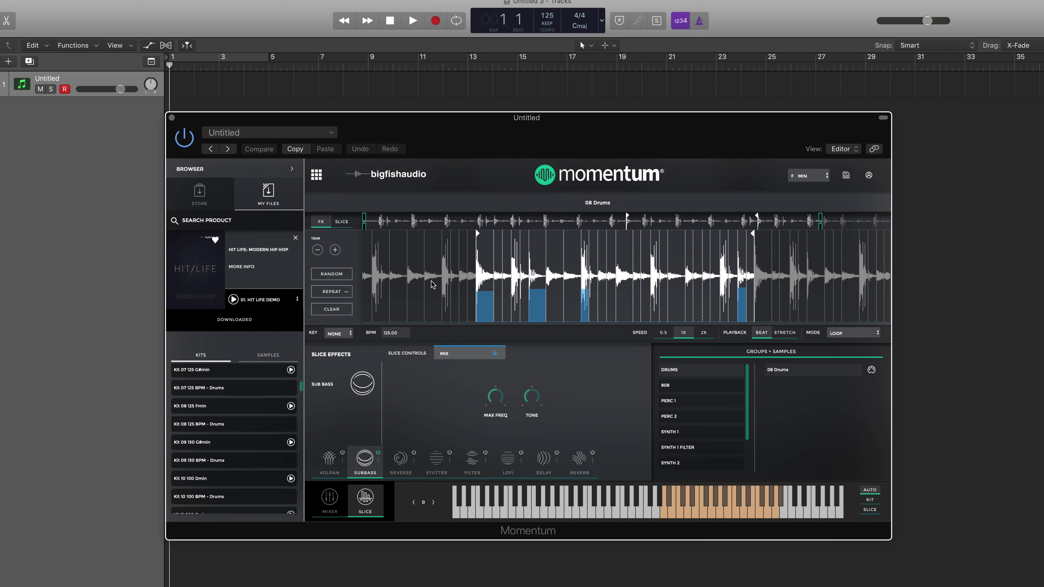
# Lower the Sub Bass Max Freq to 67 Hz, then raise it back to about 113.7 Hz
pyautogui.moveTo(493, 403)
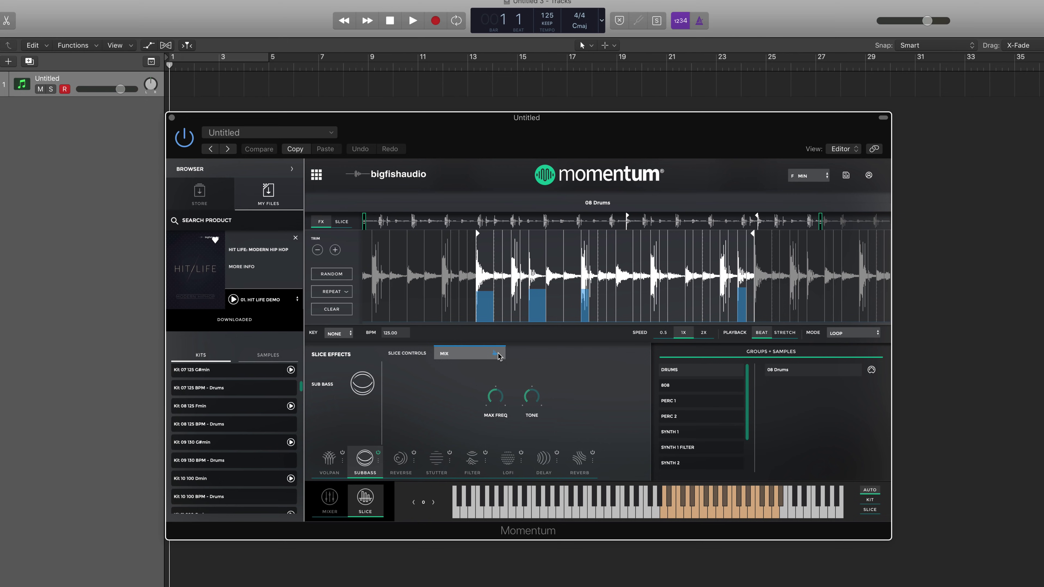
pyautogui.moveTo(532, 400)
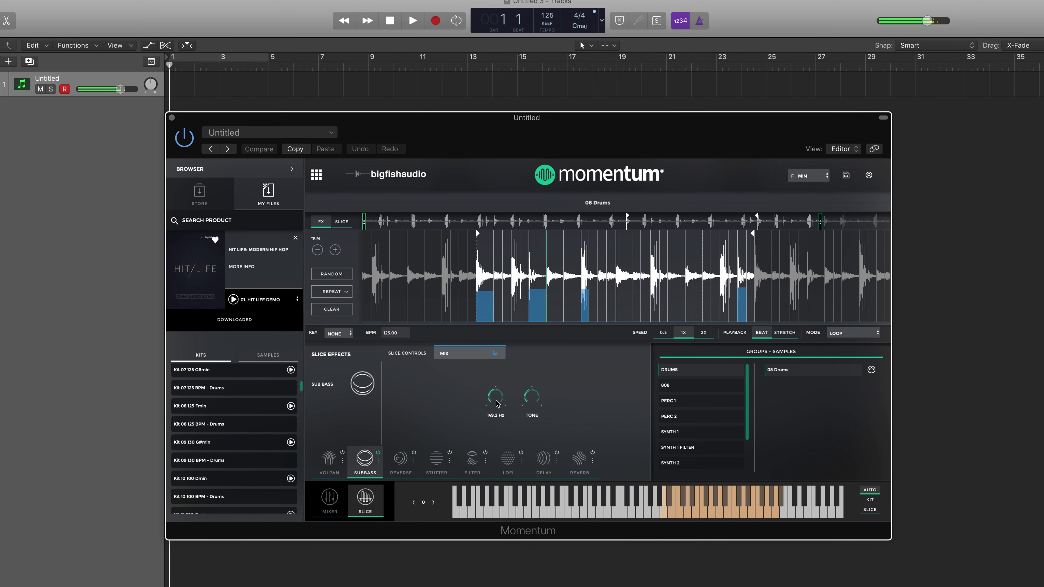
pyautogui.moveTo(497, 417); pyautogui.dragTo(493, 439)
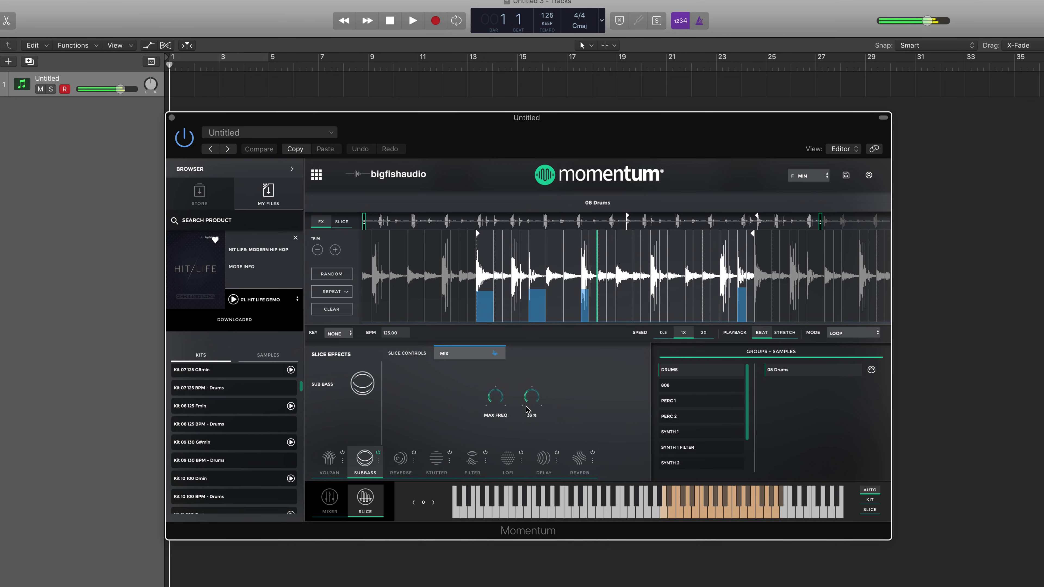
pyautogui.moveTo(500, 401); pyautogui.dragTo(506, 371)
pyautogui.moveTo(533, 391)
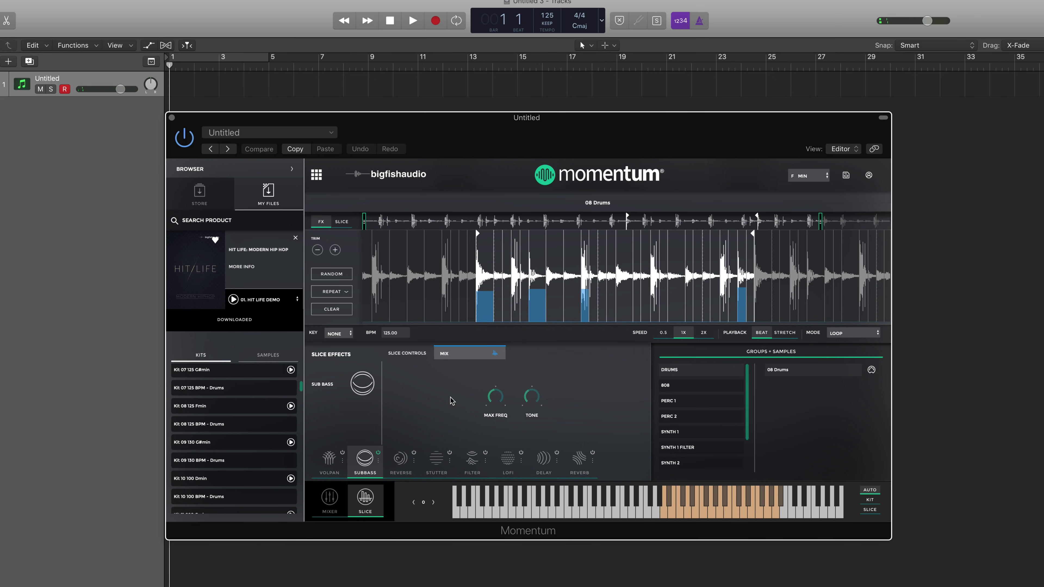
# Replace Reverse with Transient and paint an attack boost on the first kick slice
pyautogui.click(413, 460)
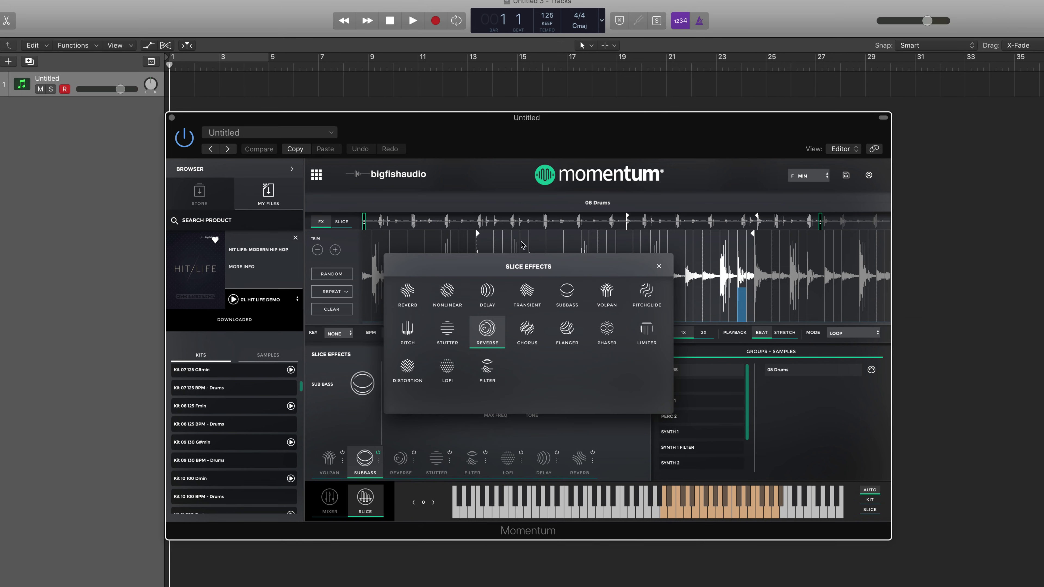
pyautogui.click(513, 295)
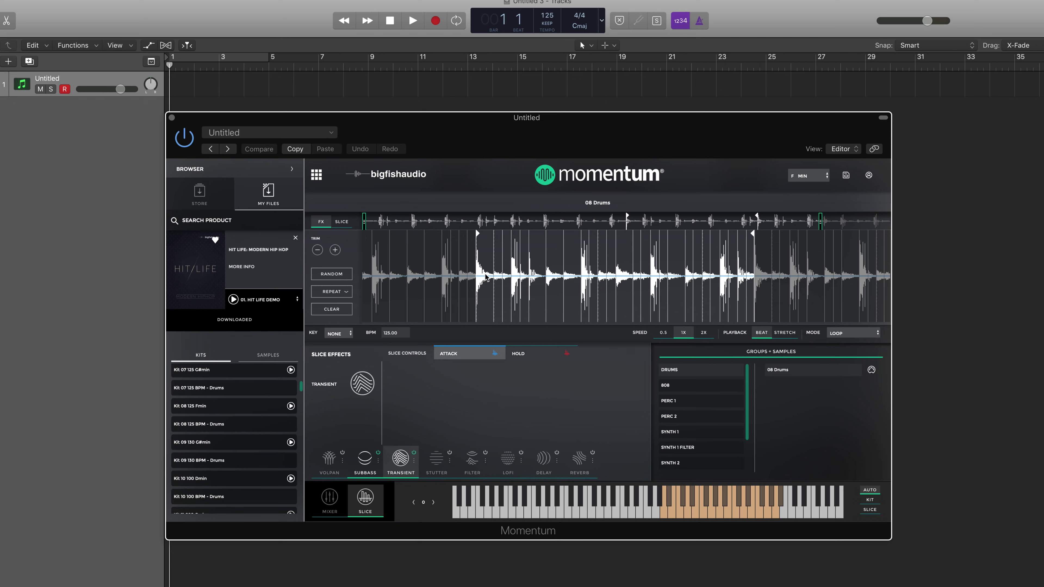
pyautogui.click(485, 262)
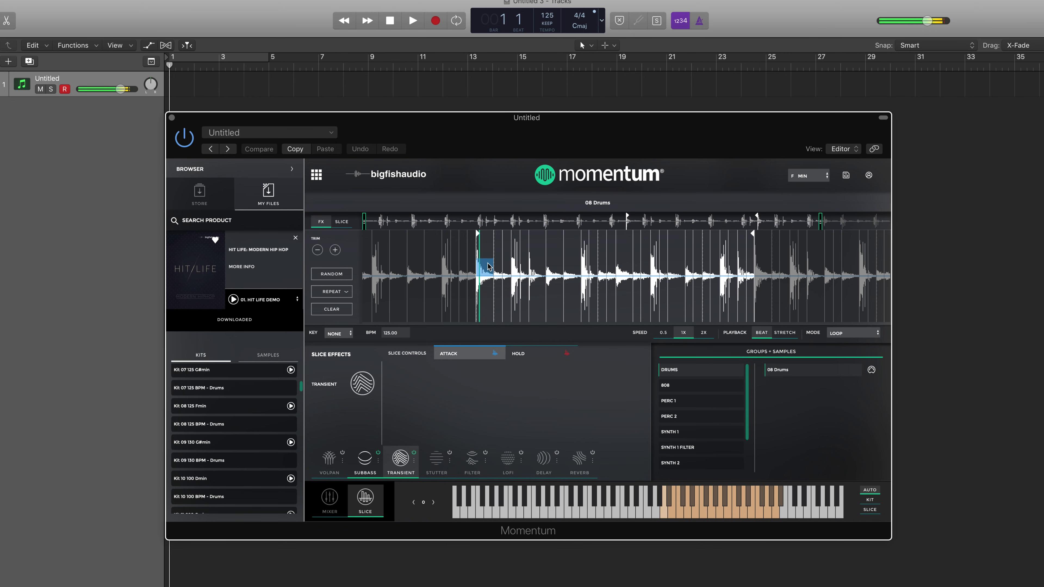
pyautogui.click(485, 308)
pyautogui.click(486, 259)
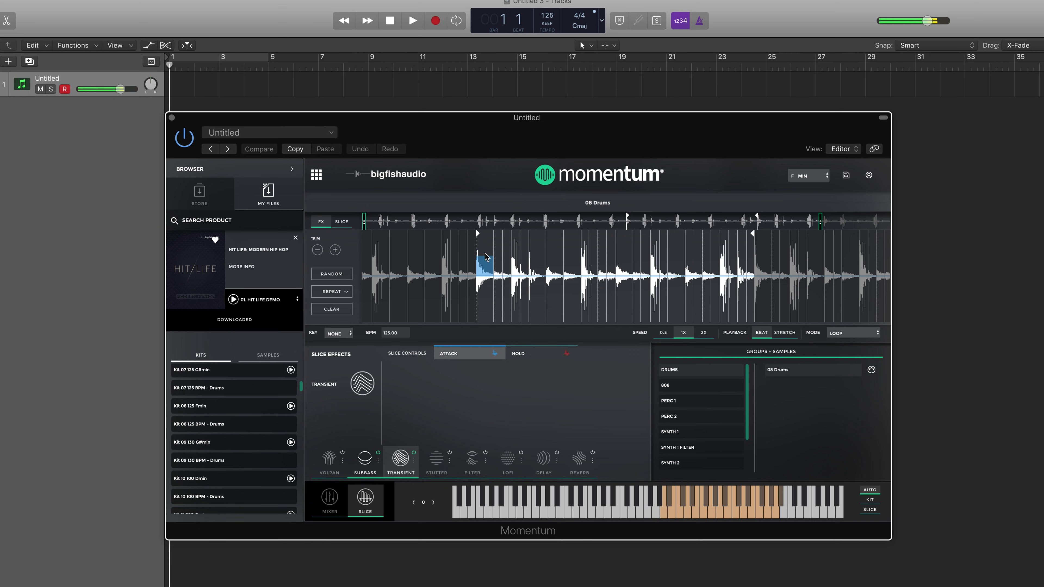
# Paint the same Transient attack boost onto the second, third and fourth kick slices
pyautogui.click(536, 259)
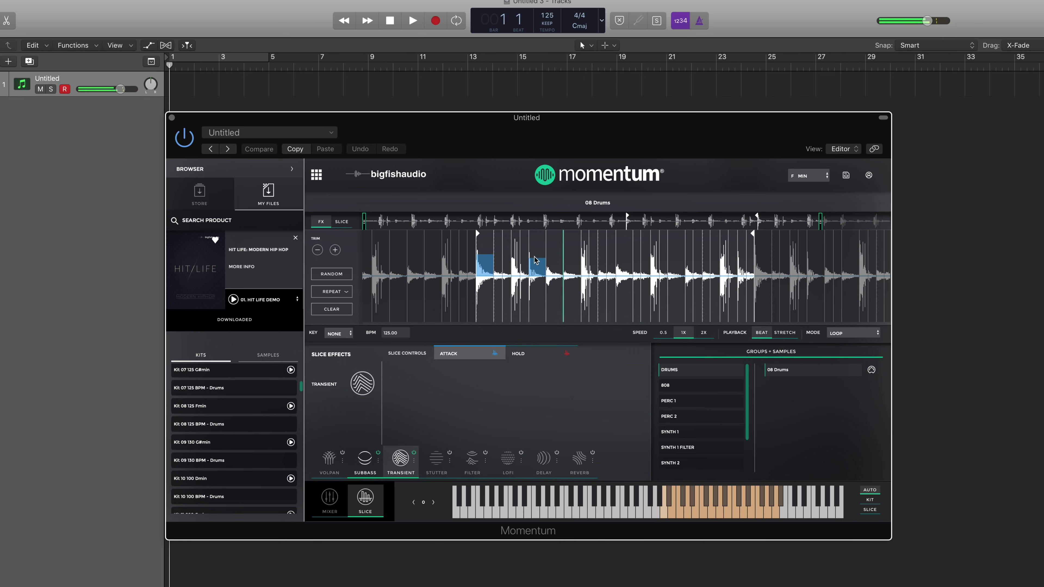
pyautogui.click(586, 265)
pyautogui.click(742, 265)
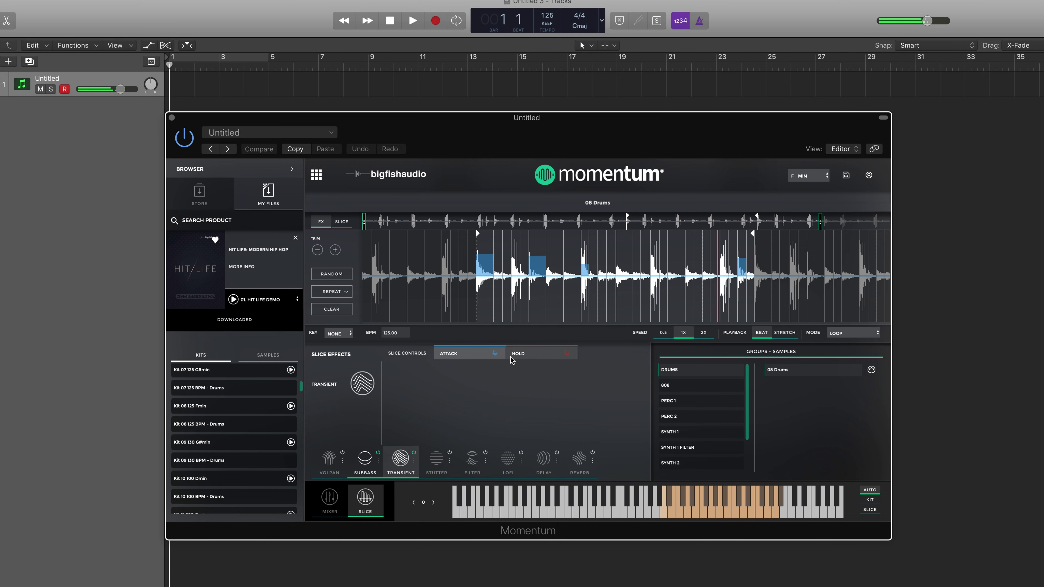
# Add EQ to the Drums channel in the mixer and drop Low Freq to about 126 Hz
pyautogui.click(329, 500)
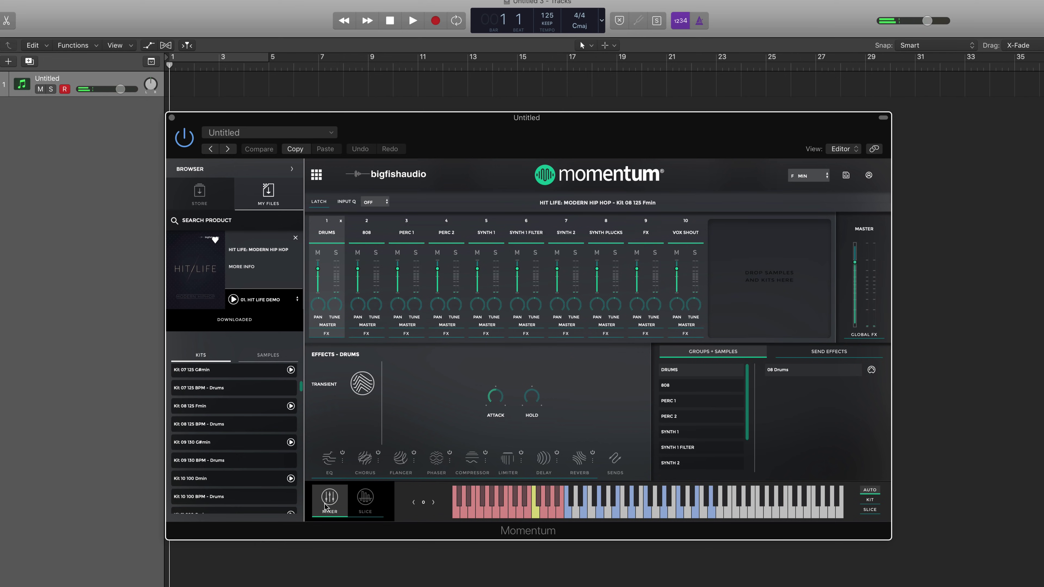
pyautogui.click(338, 458)
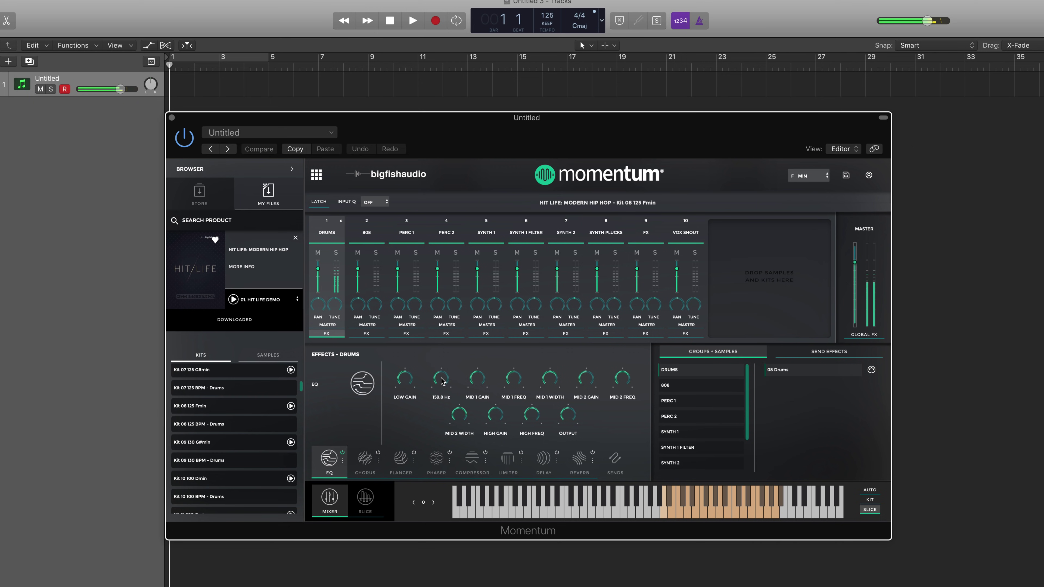
pyautogui.moveTo(440, 388); pyautogui.dragTo(411, 377)
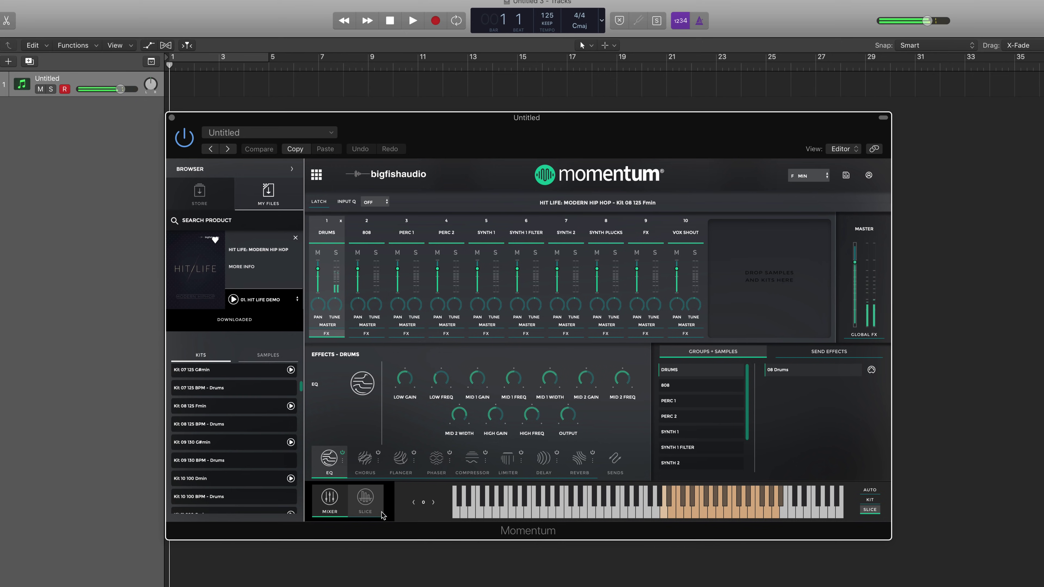
# Back in the slice waveform view, enable the Sub Bass and Transient slice effect tiles
pyautogui.click(364, 499)
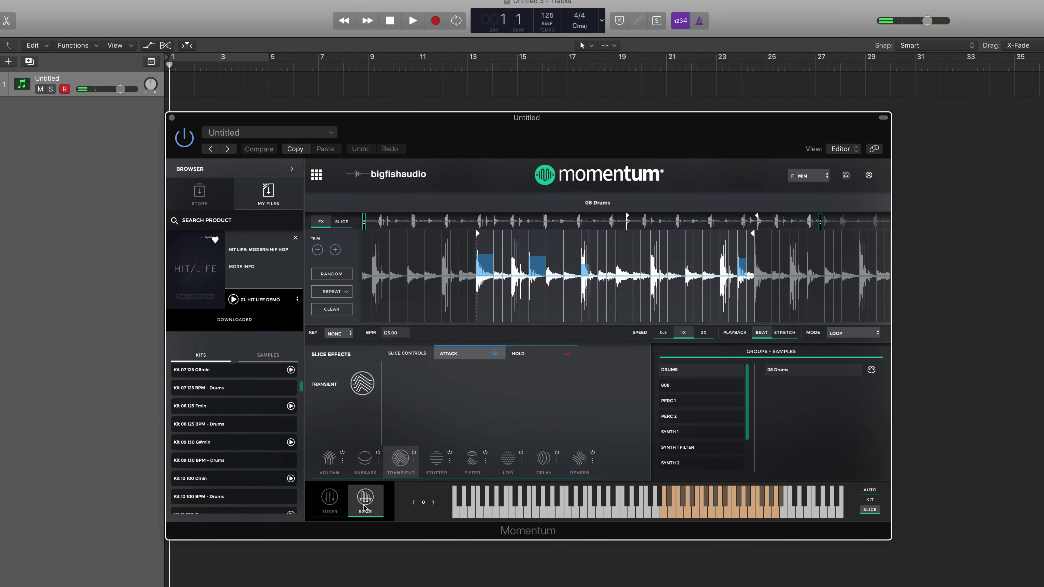
pyautogui.click(343, 506)
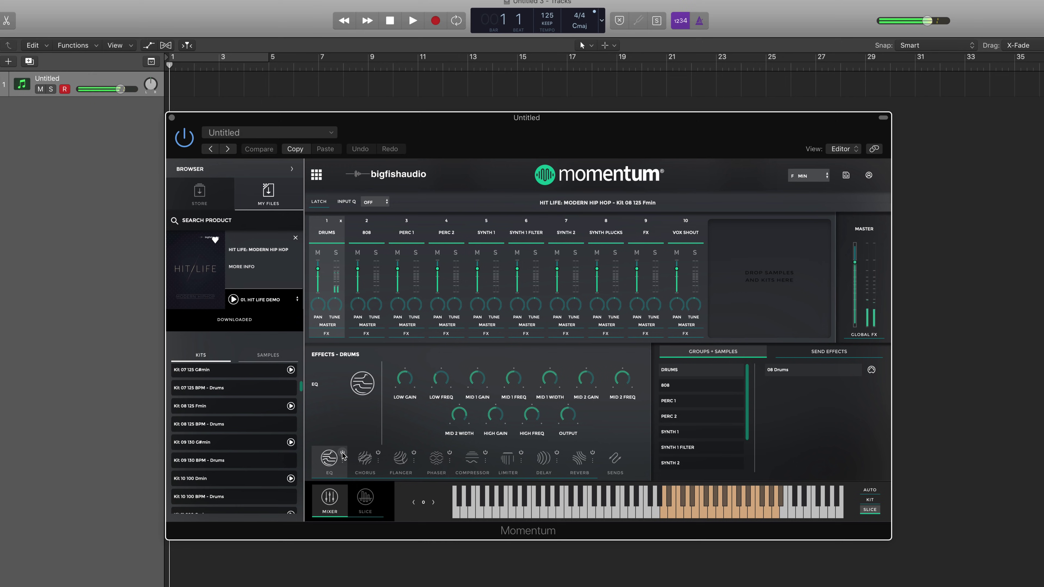
pyautogui.click(364, 497)
pyautogui.click(378, 452)
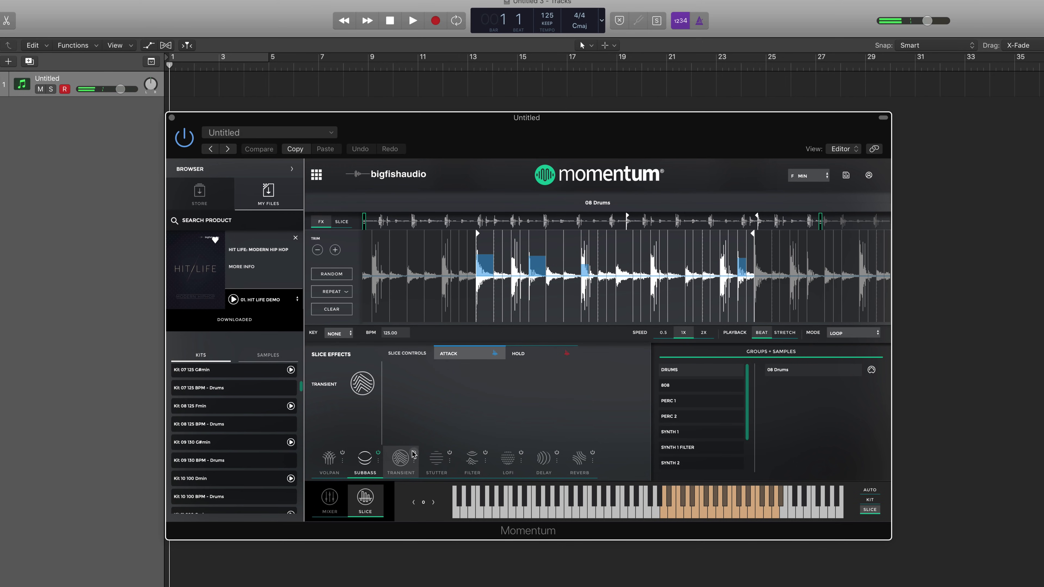
pyautogui.click(413, 452)
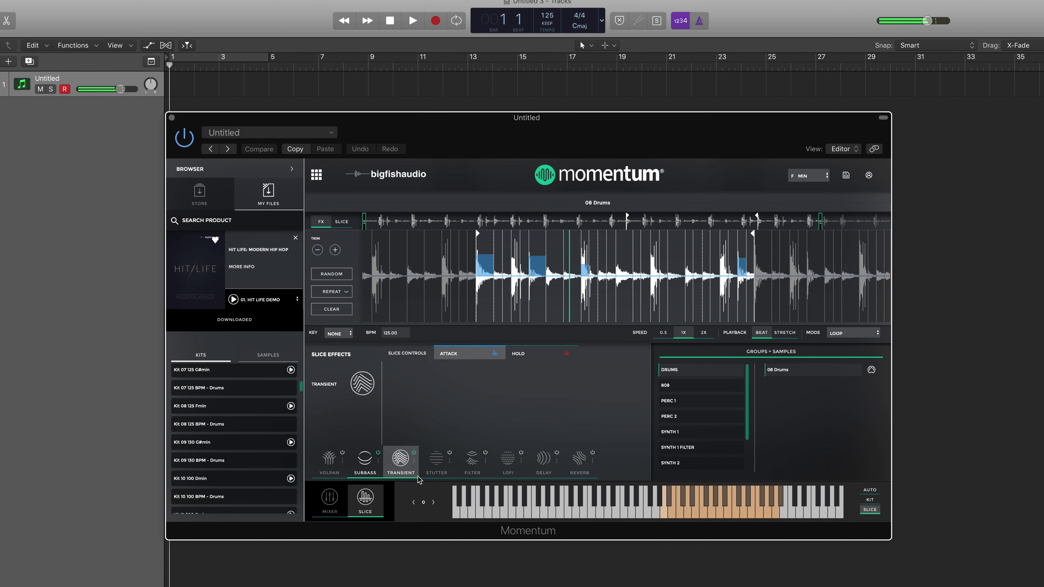